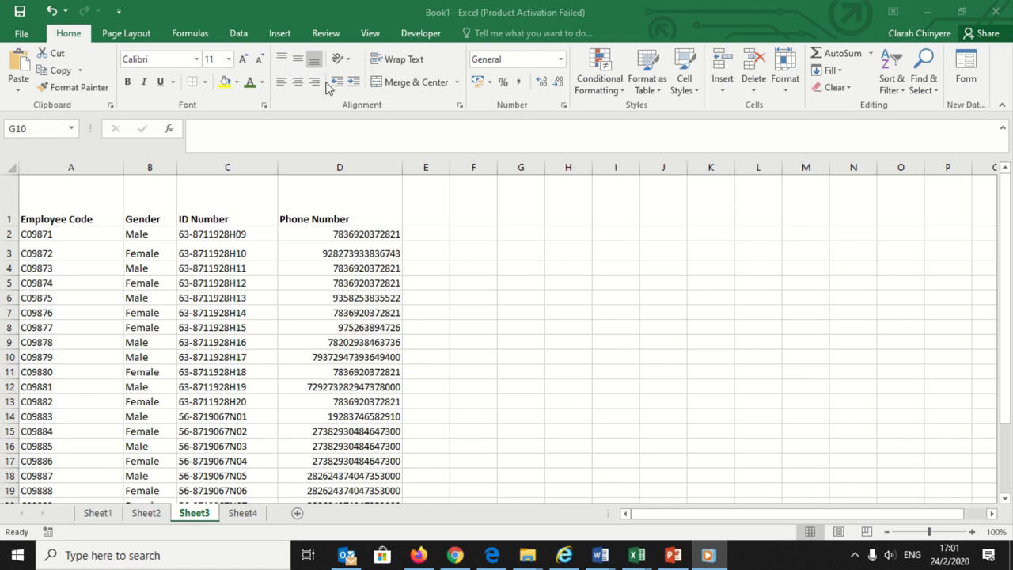
# Try top, middle and bottom vertical alignment on the Employee Code header in A1, ending at bottom
pyautogui.click(285, 66)
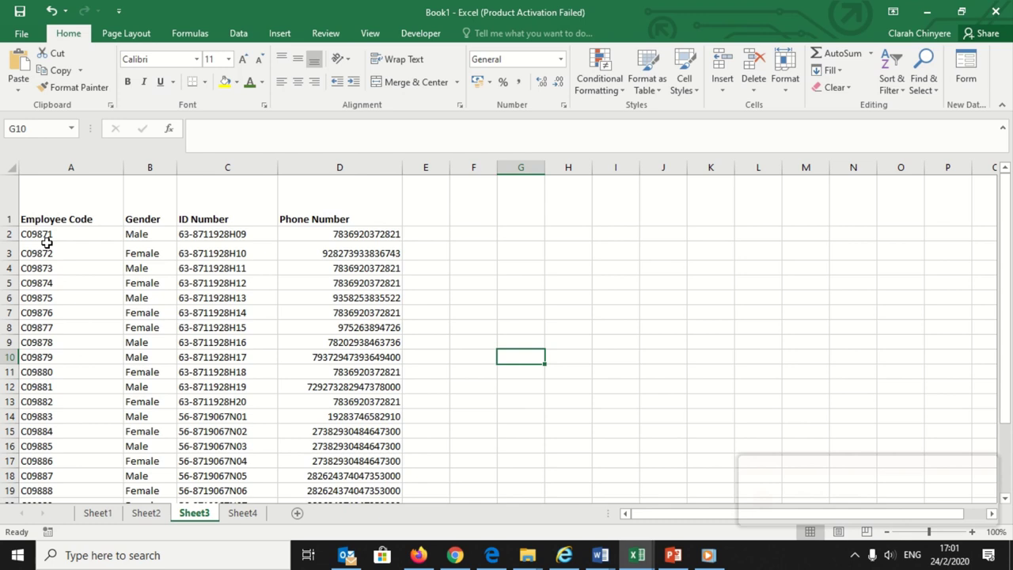
pyautogui.click(69, 204)
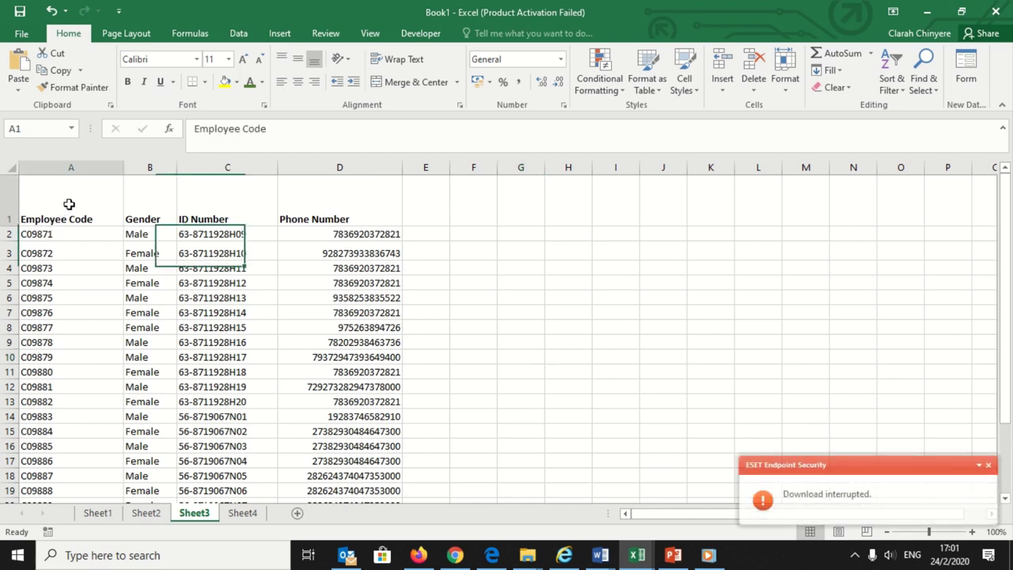
pyautogui.click(281, 61)
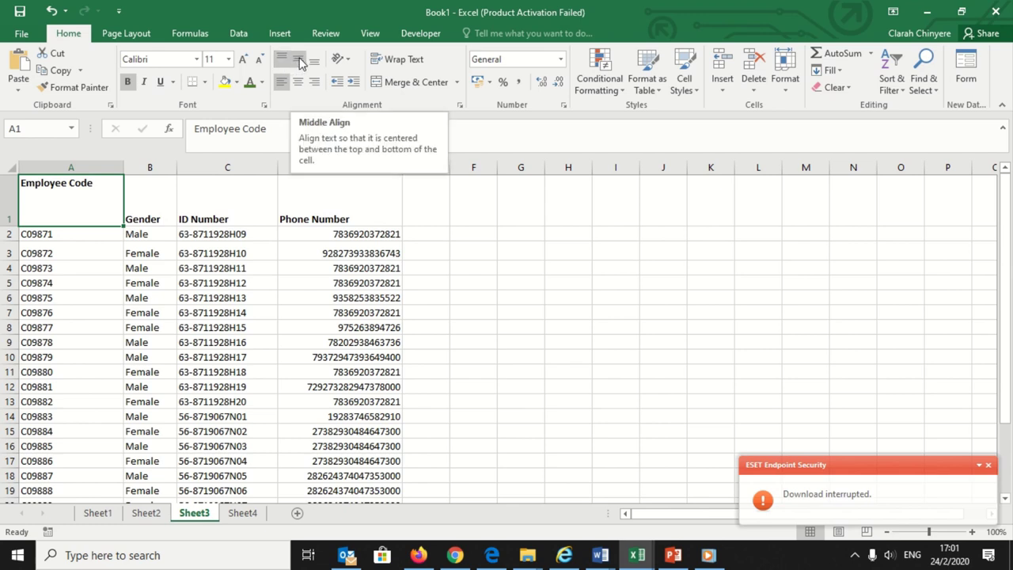
pyautogui.click(300, 62)
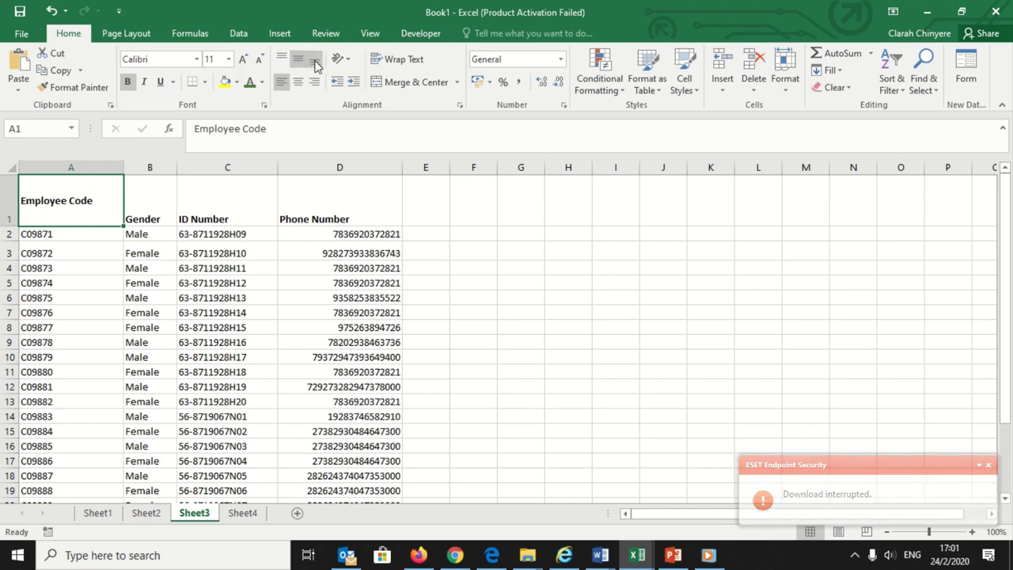
pyautogui.click(315, 62)
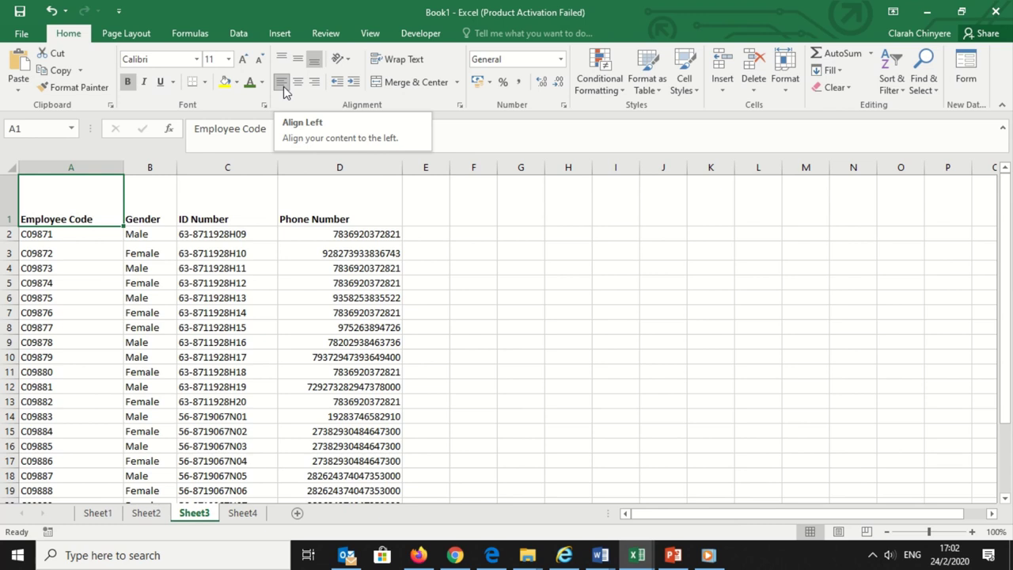
# Right-align Employee Code in A1 after trying left and center alignment
pyautogui.click(282, 84)
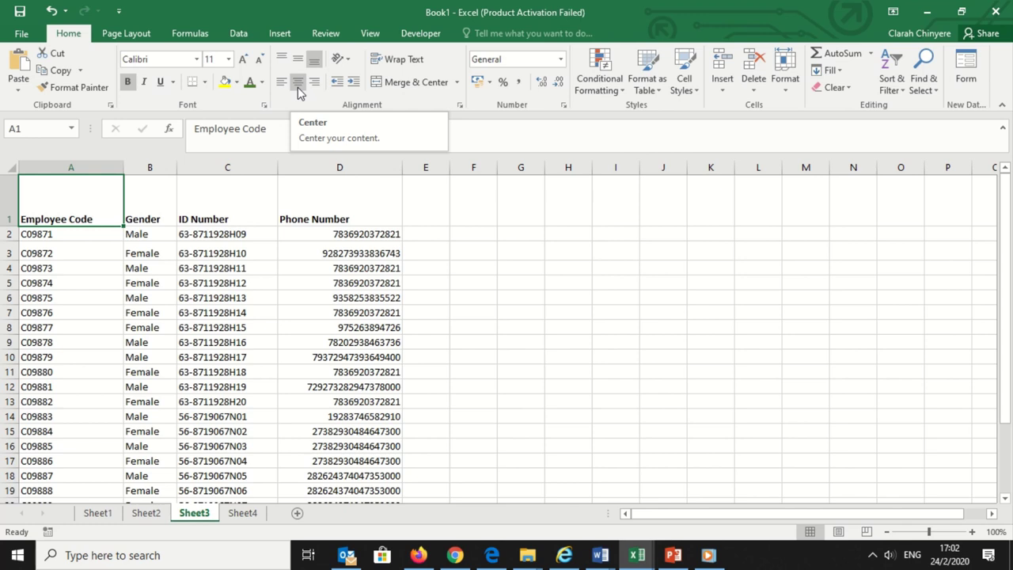
pyautogui.click(297, 87)
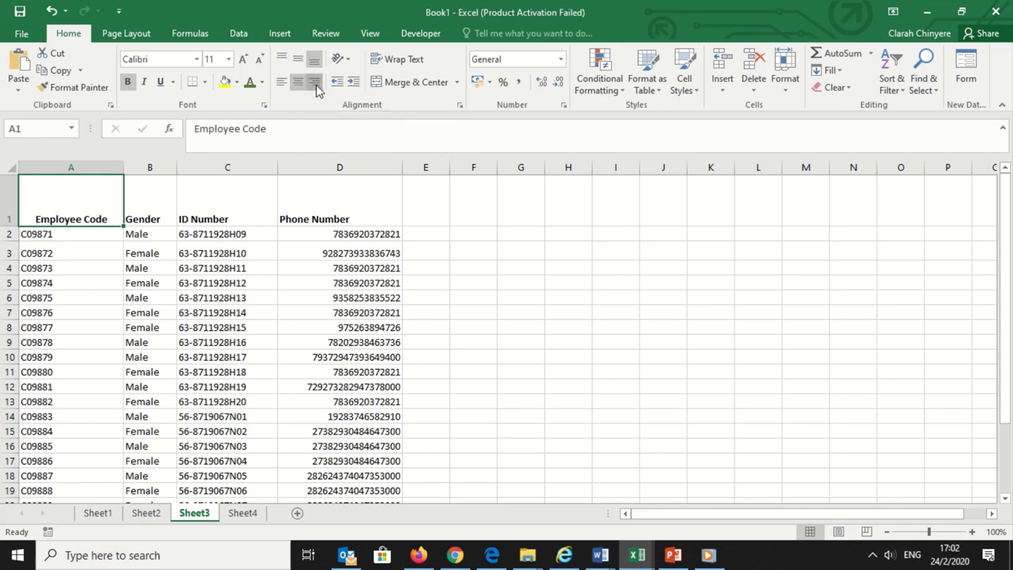
pyautogui.click(316, 88)
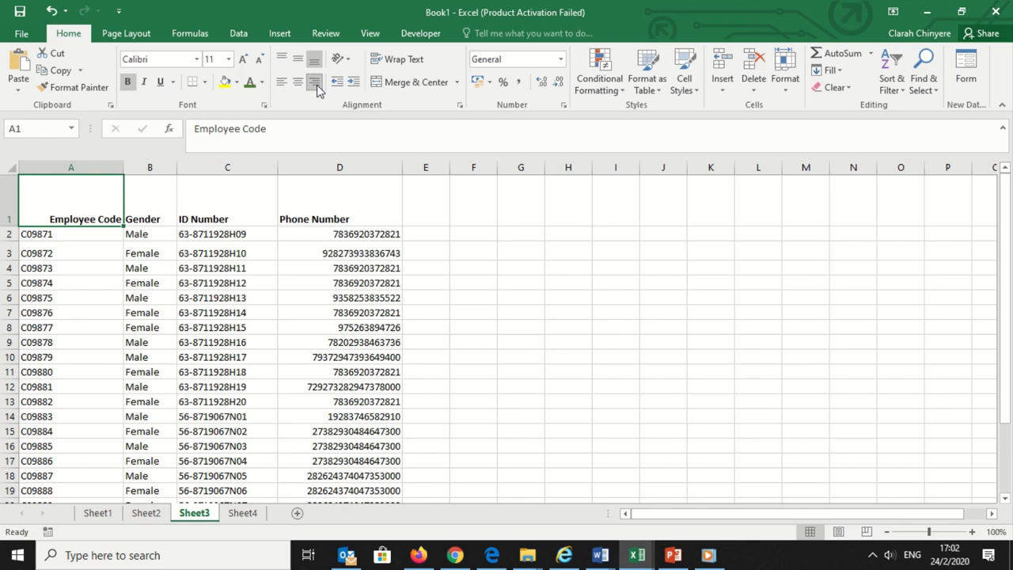
pyautogui.click(436, 236)
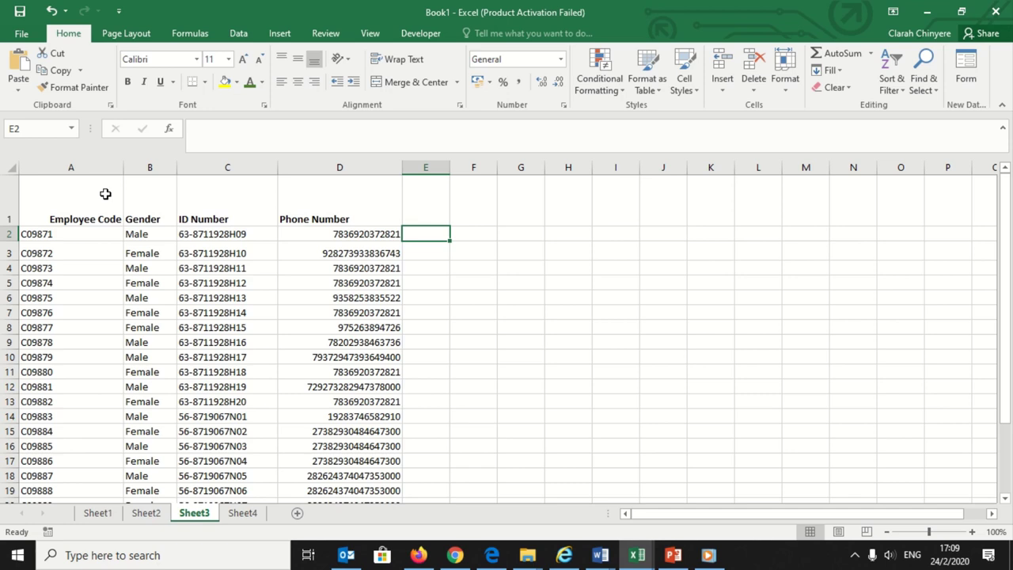
# Try each orientation on headers A1:D1: counterclockwise, clockwise, vertical, rotate up, rotate down
pyautogui.click(49, 195)
pyautogui.moveTo(49, 195); pyautogui.dragTo(381, 197)
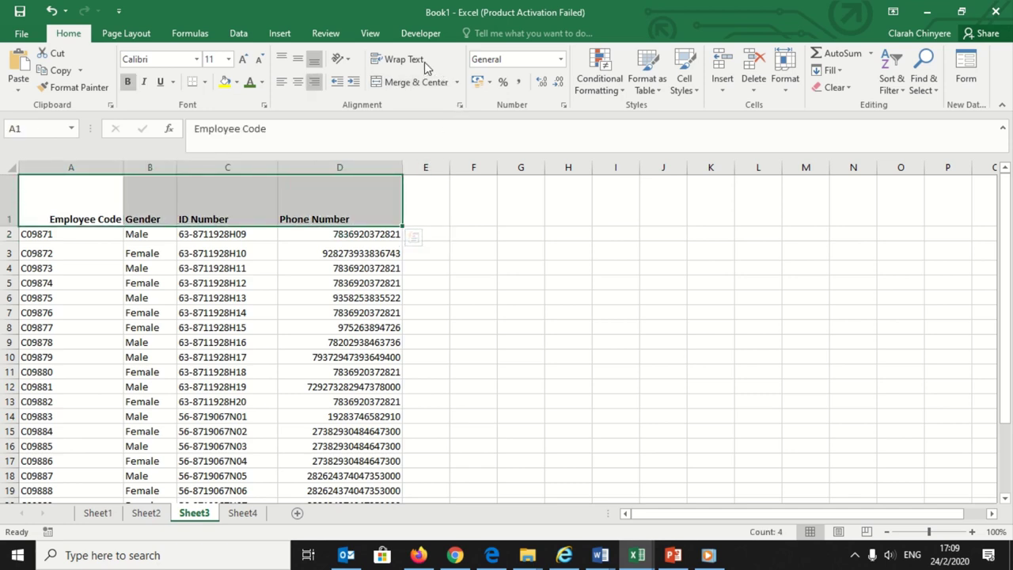
pyautogui.click(348, 60)
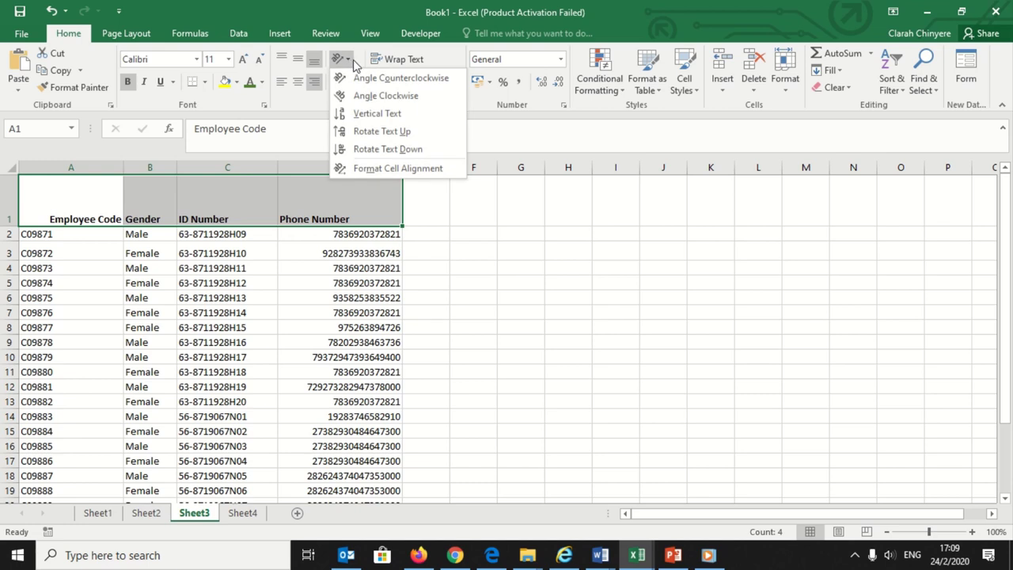
pyautogui.click(366, 79)
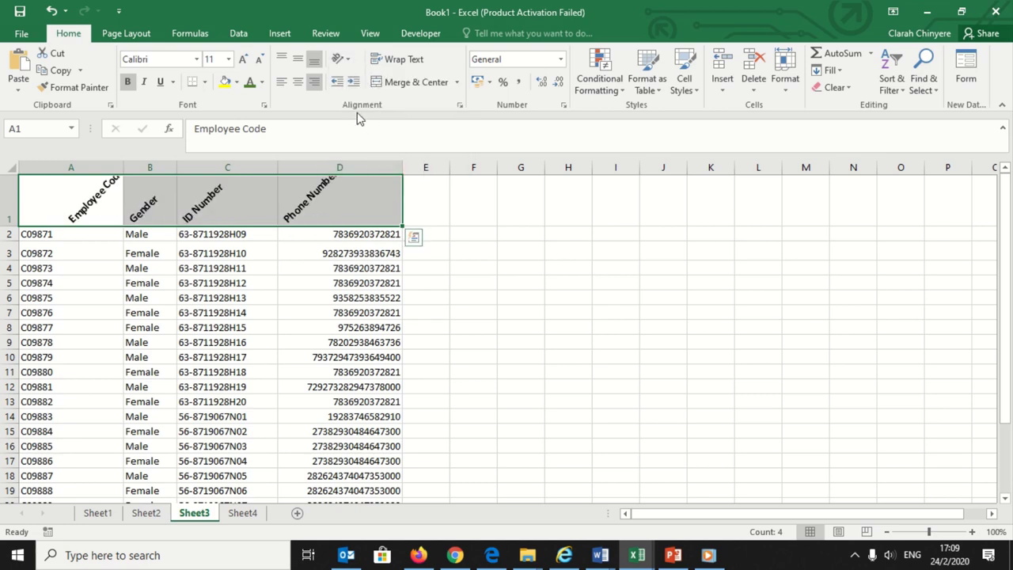
pyautogui.click(341, 59)
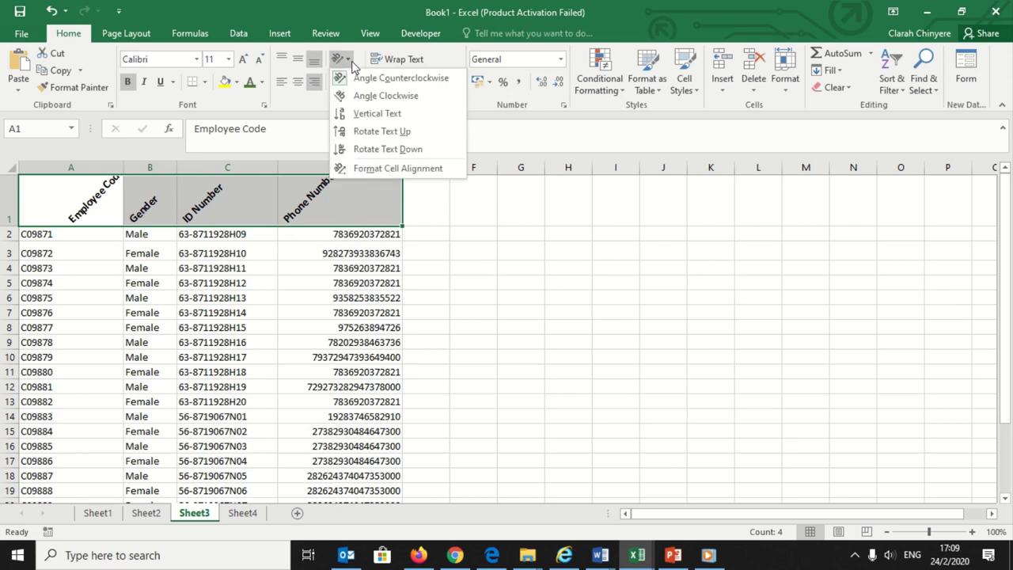
pyautogui.click(377, 96)
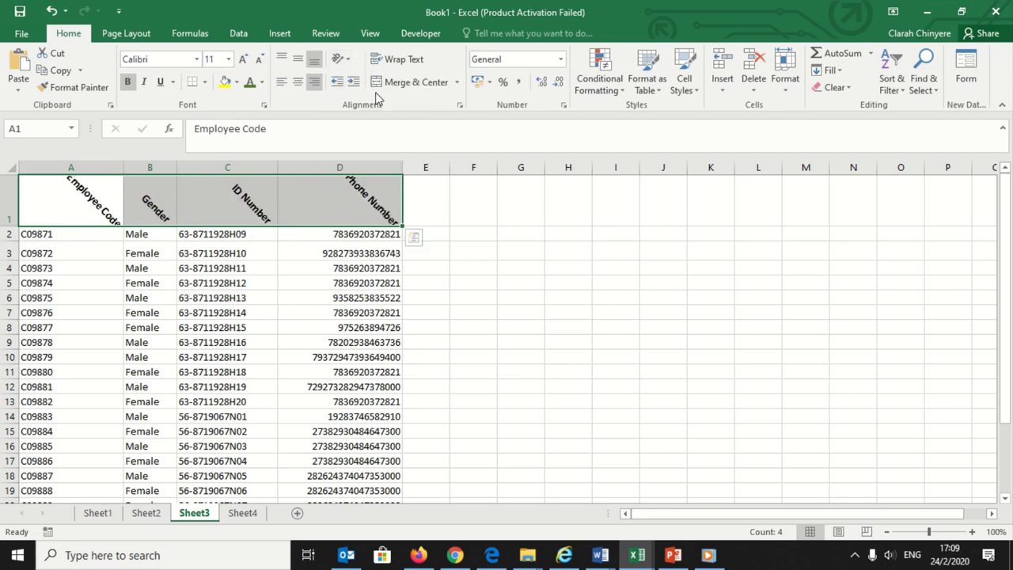
pyautogui.click(341, 59)
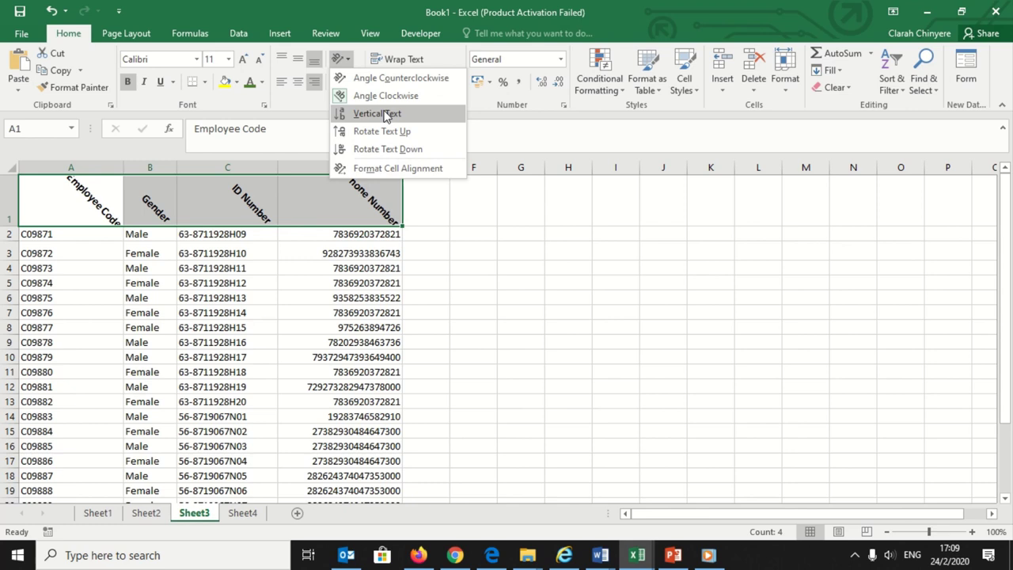
pyautogui.click(384, 116)
pyautogui.click(340, 59)
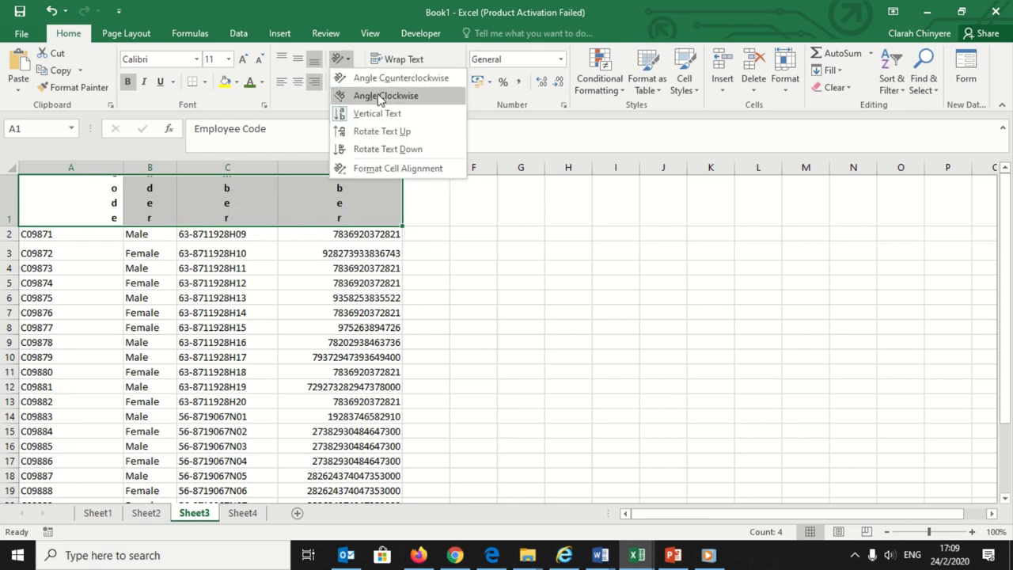
pyautogui.click(389, 130)
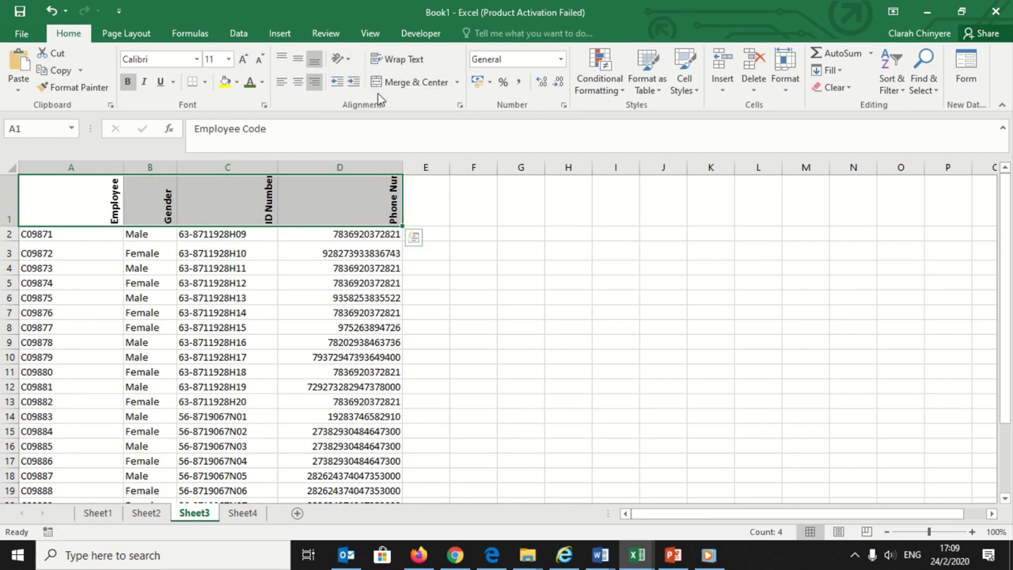
pyautogui.click(341, 59)
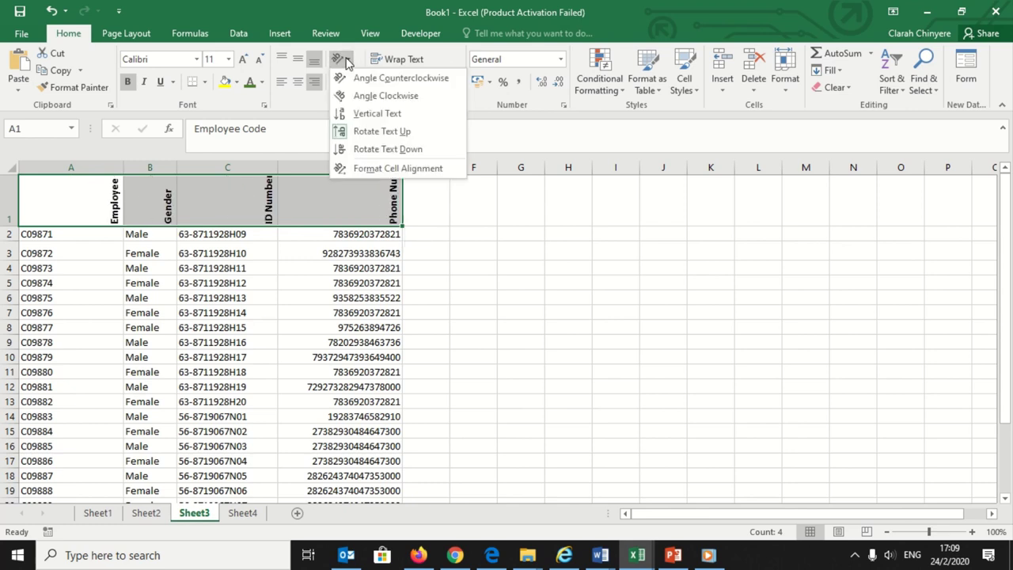
pyautogui.click(392, 149)
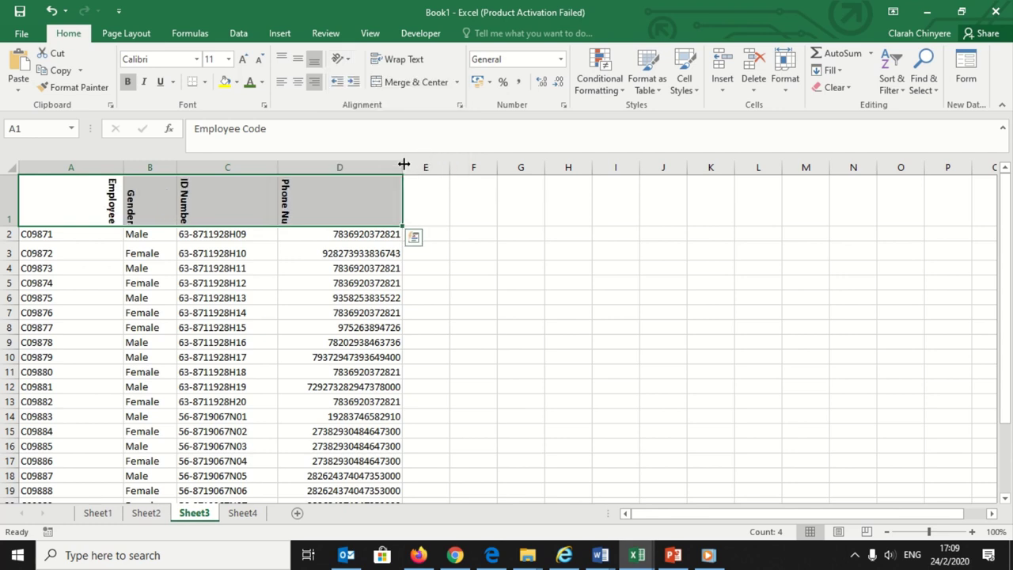
# Reselect A1:D1 and set the headers to Angle Counterclockwise
pyautogui.click(473, 283)
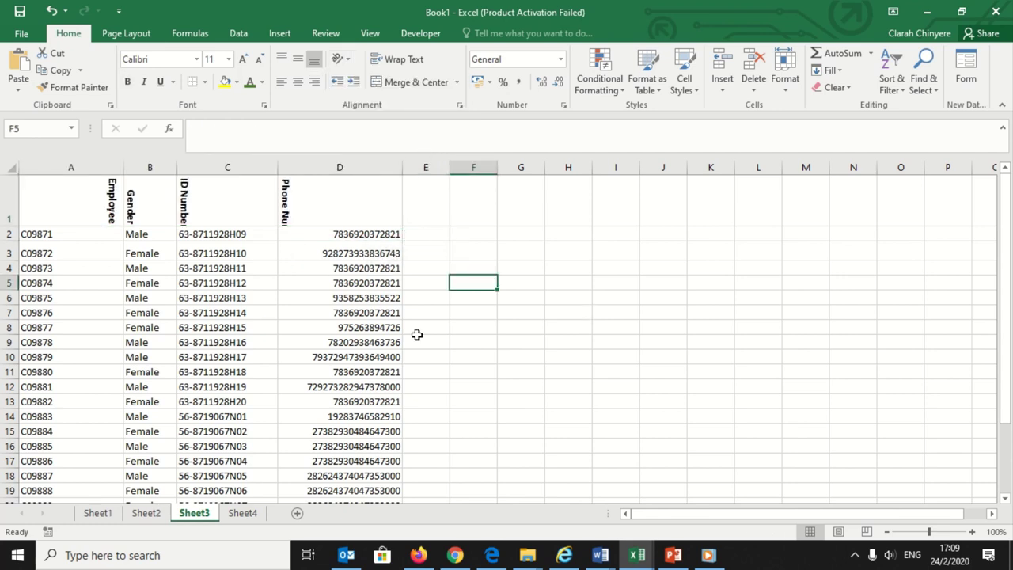
pyautogui.moveTo(52, 203); pyautogui.dragTo(369, 215)
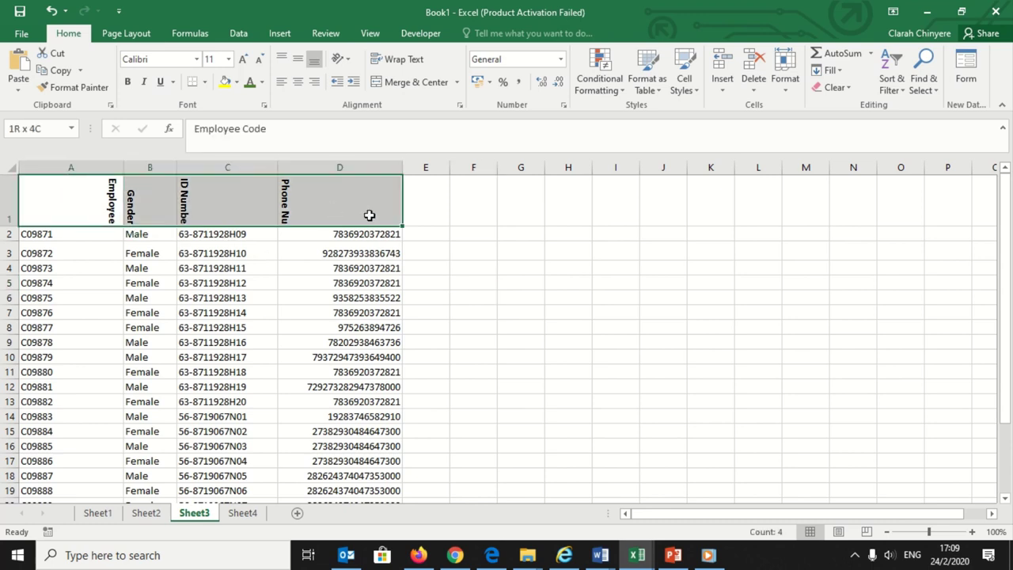
pyautogui.click(342, 63)
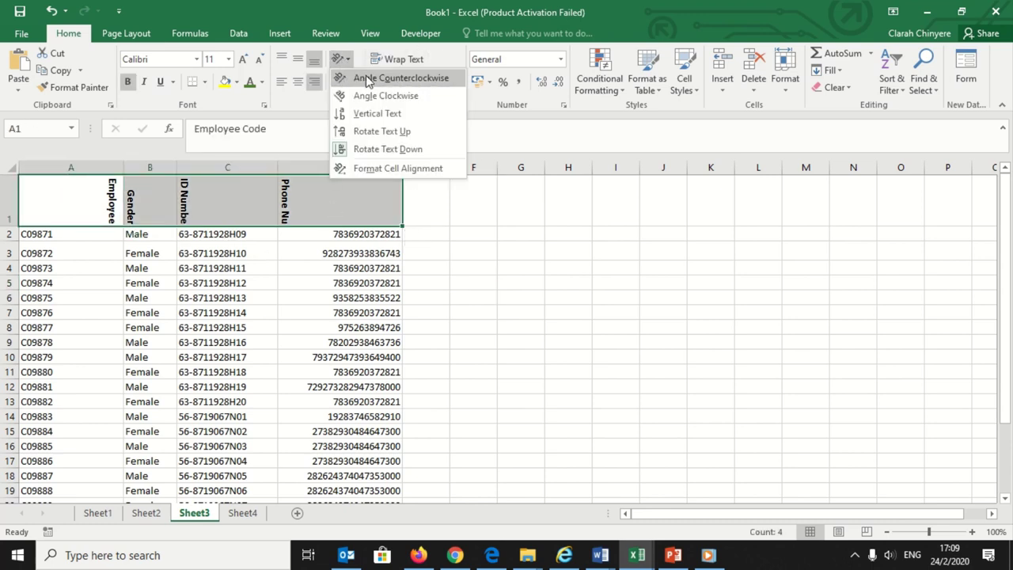
pyautogui.click(370, 79)
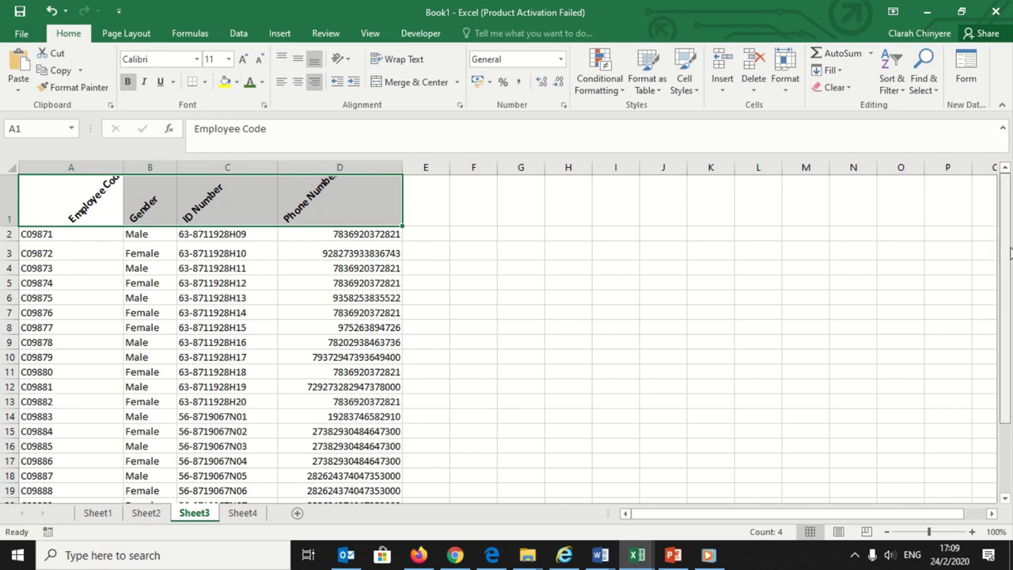
pyautogui.click(681, 294)
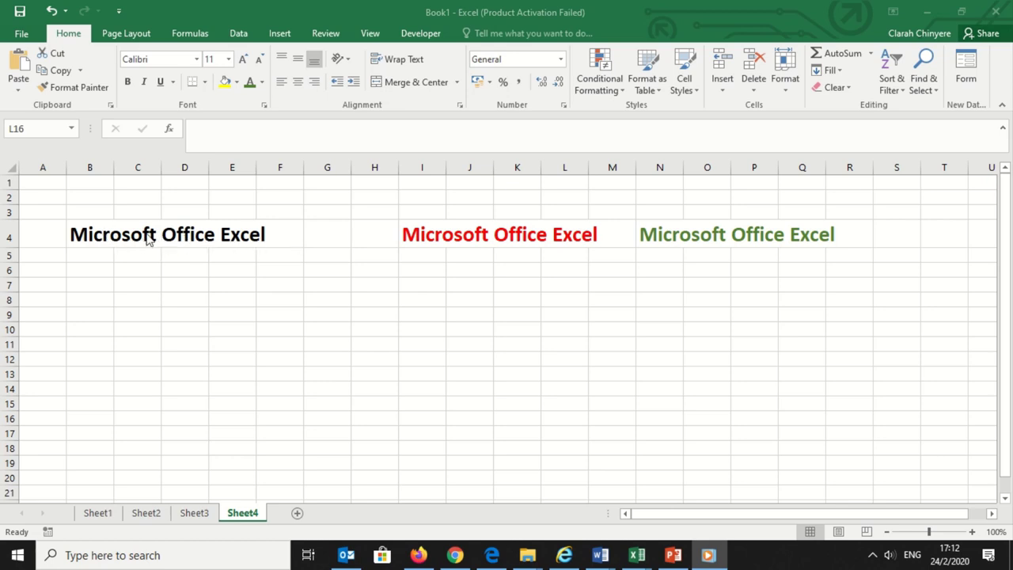
# Enable Shrink to fit for the black title in B4 via Format Cells, then resize column B
pyautogui.click(103, 230)
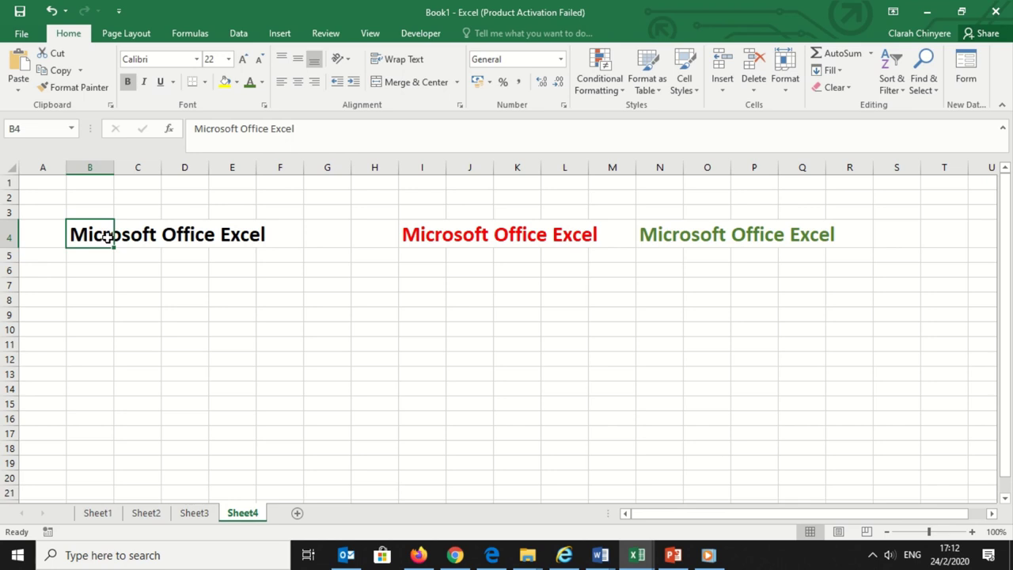
pyautogui.rightClick(109, 237)
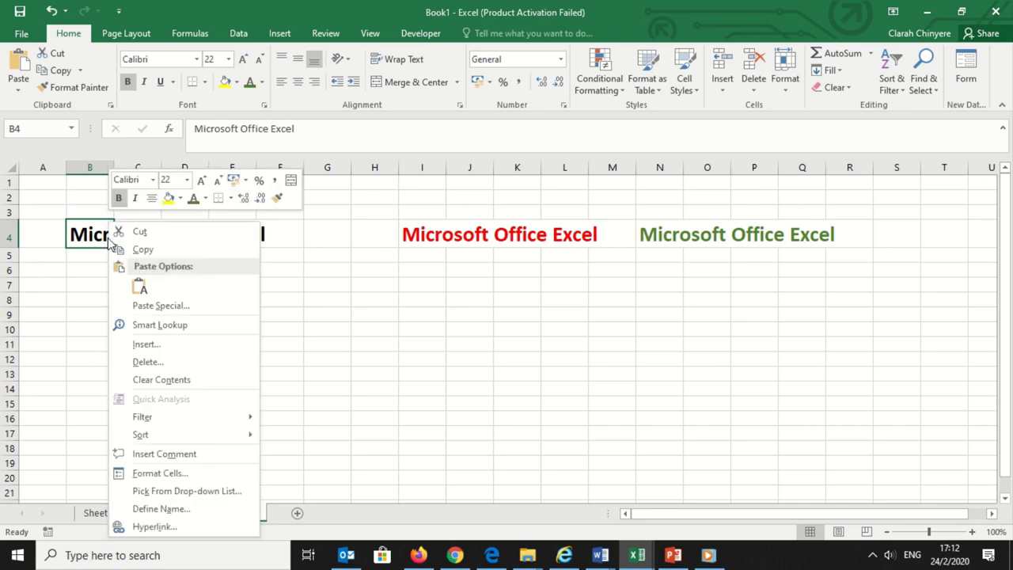
pyautogui.click(168, 474)
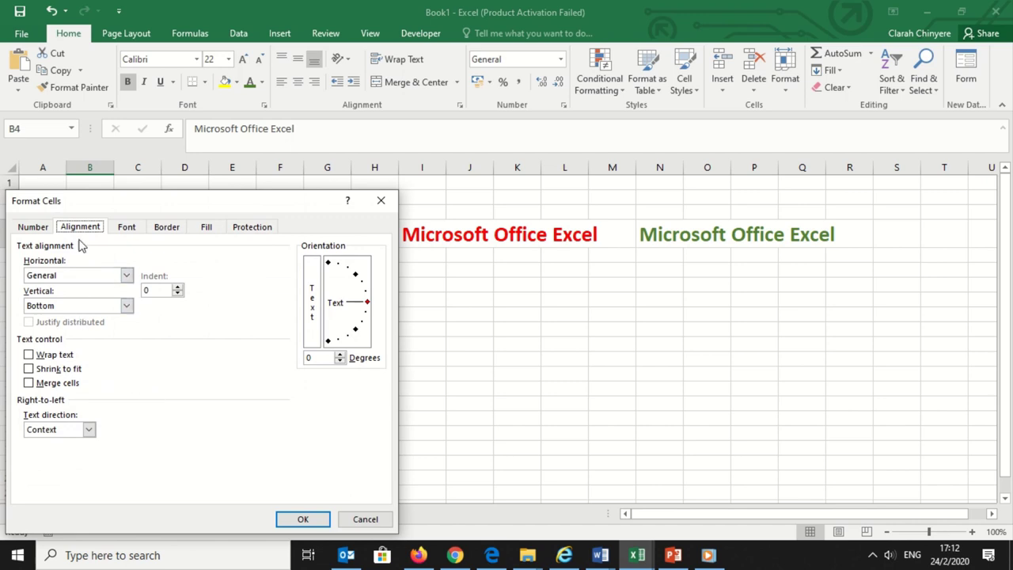
pyautogui.click(29, 369)
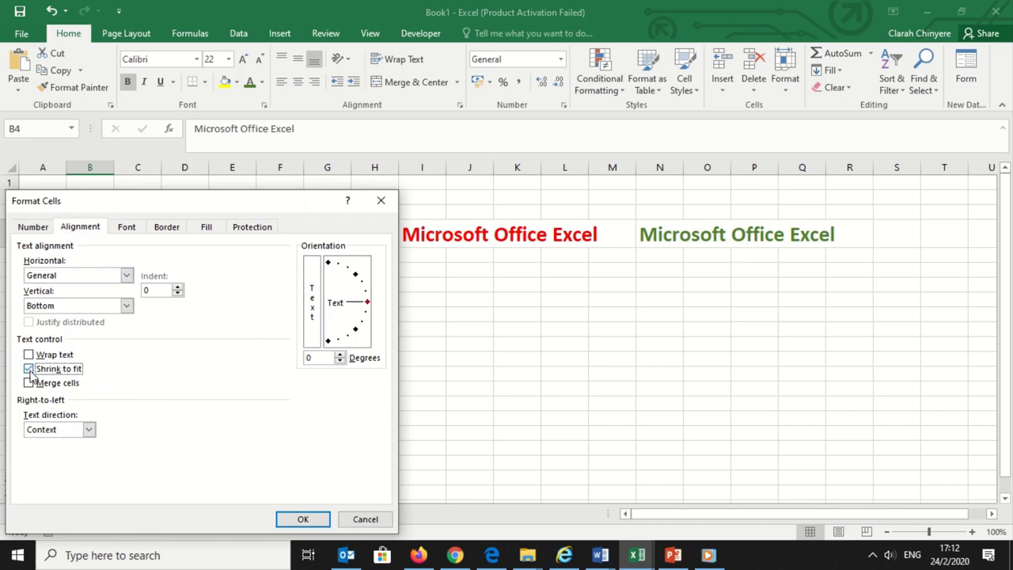
pyautogui.click(300, 519)
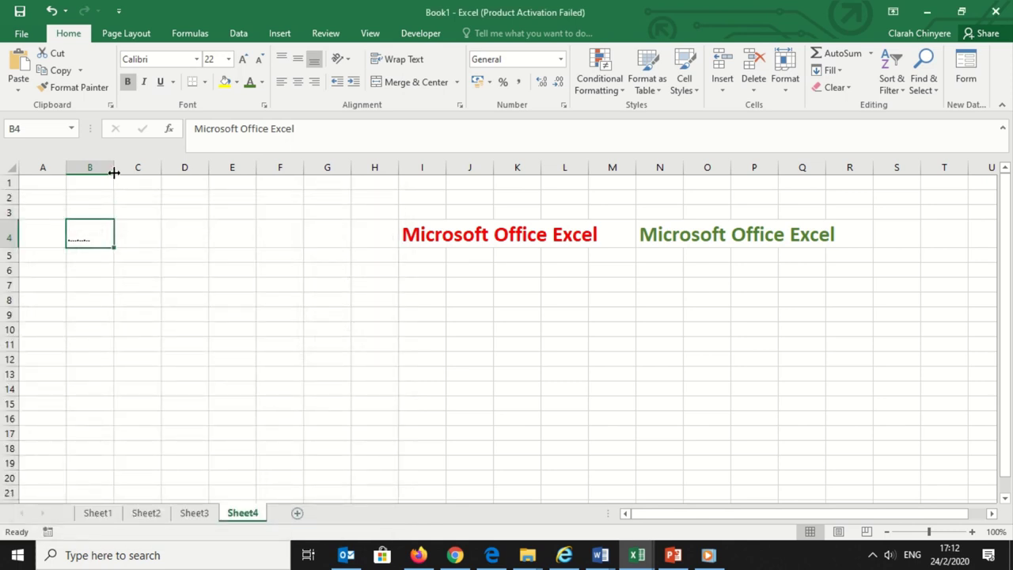
pyautogui.moveTo(114, 173); pyautogui.dragTo(169, 171)
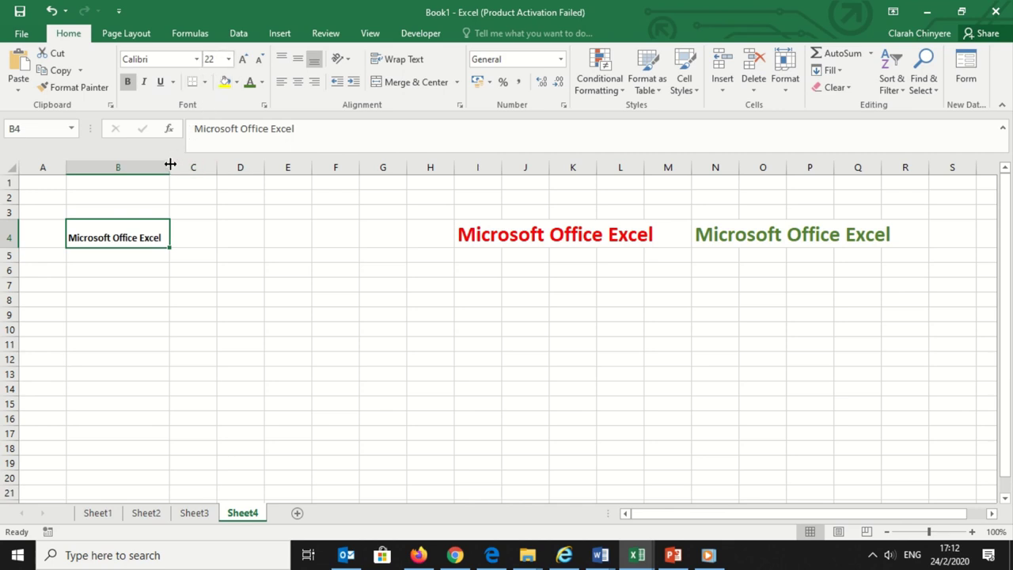
pyautogui.moveTo(169, 163); pyautogui.dragTo(154, 163)
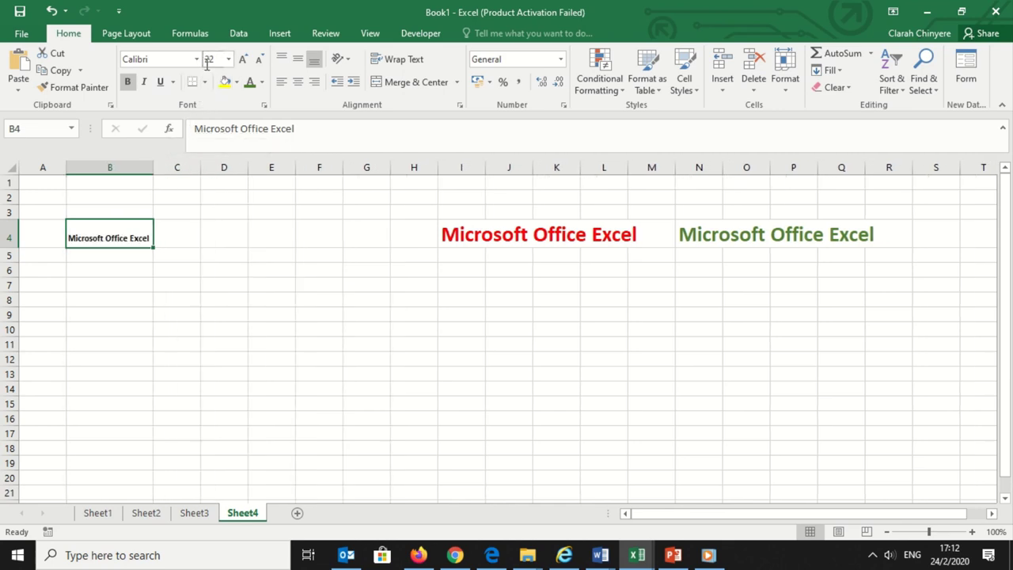
# Turn on Wrap text for the red title across I4:M4 in Format Cells
pyautogui.click(466, 334)
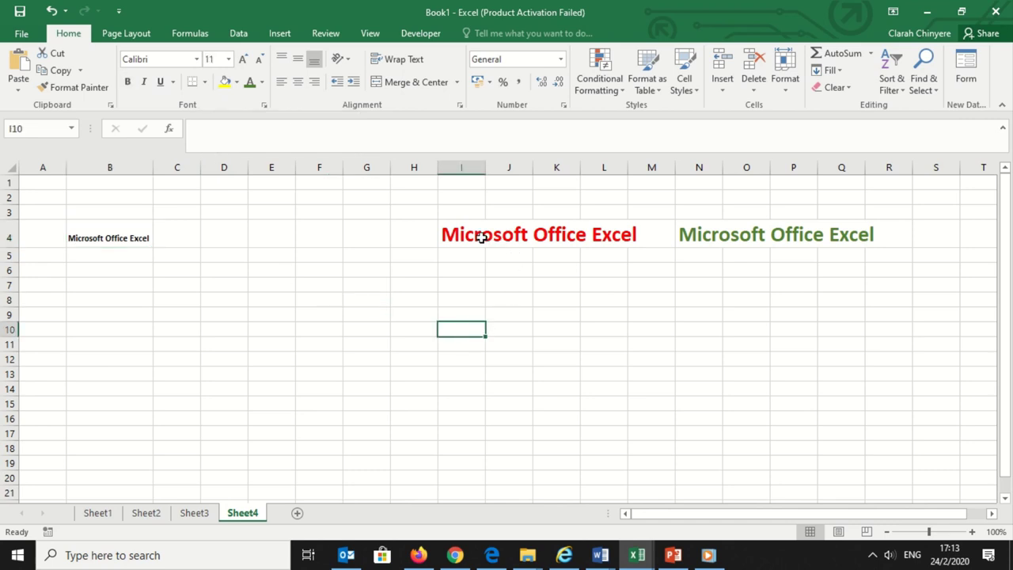
pyautogui.moveTo(478, 236); pyautogui.dragTo(634, 242)
pyautogui.rightClick(625, 240)
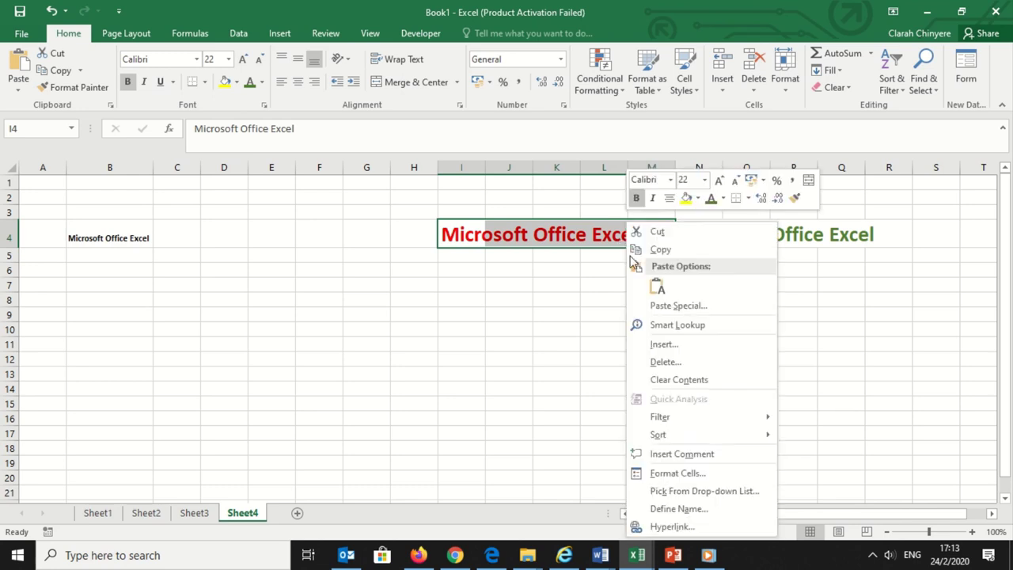
pyautogui.click(665, 475)
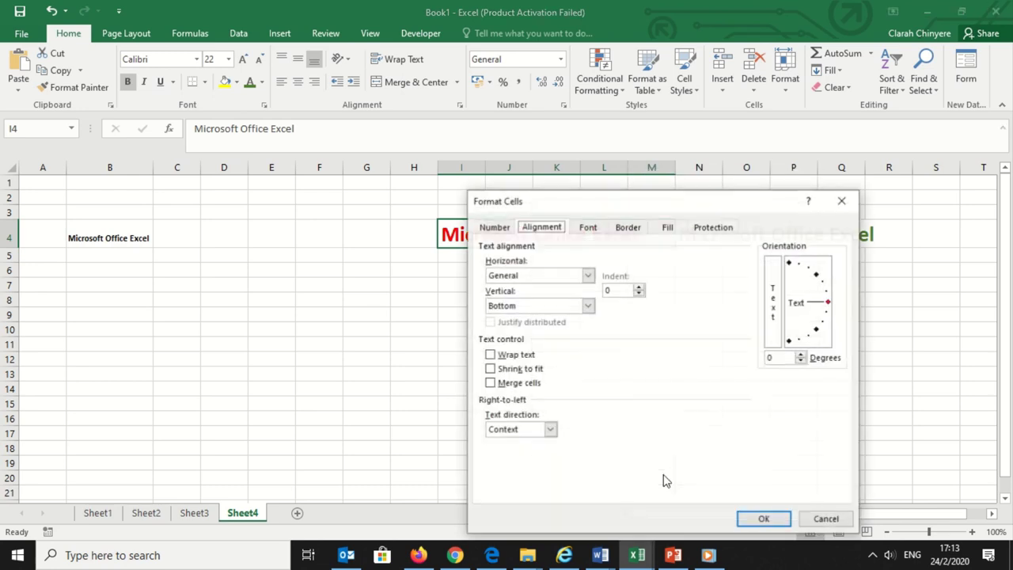
pyautogui.click(491, 355)
pyautogui.click(758, 523)
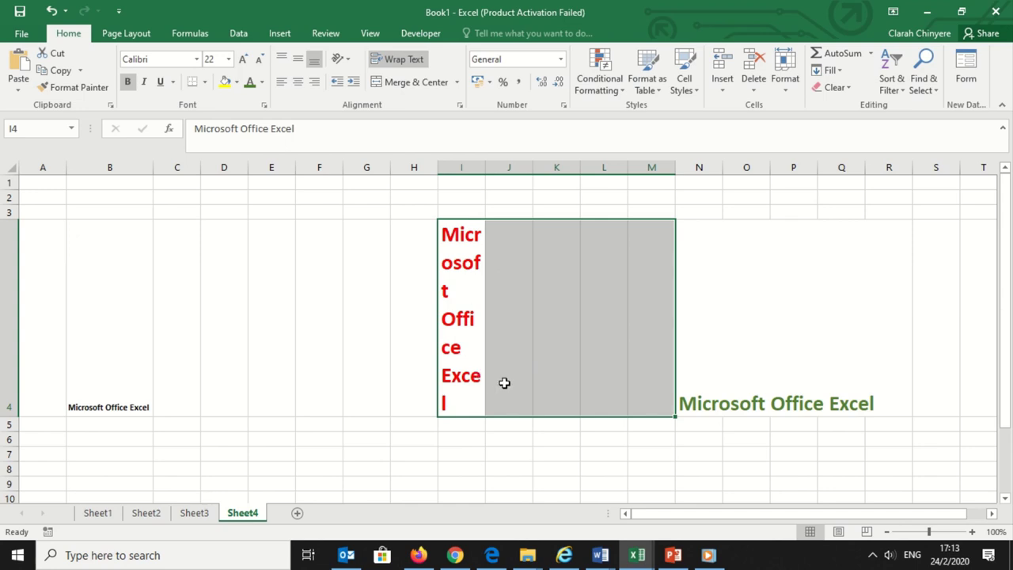
# Widen column I so the red title fits on one line
pyautogui.click(539, 456)
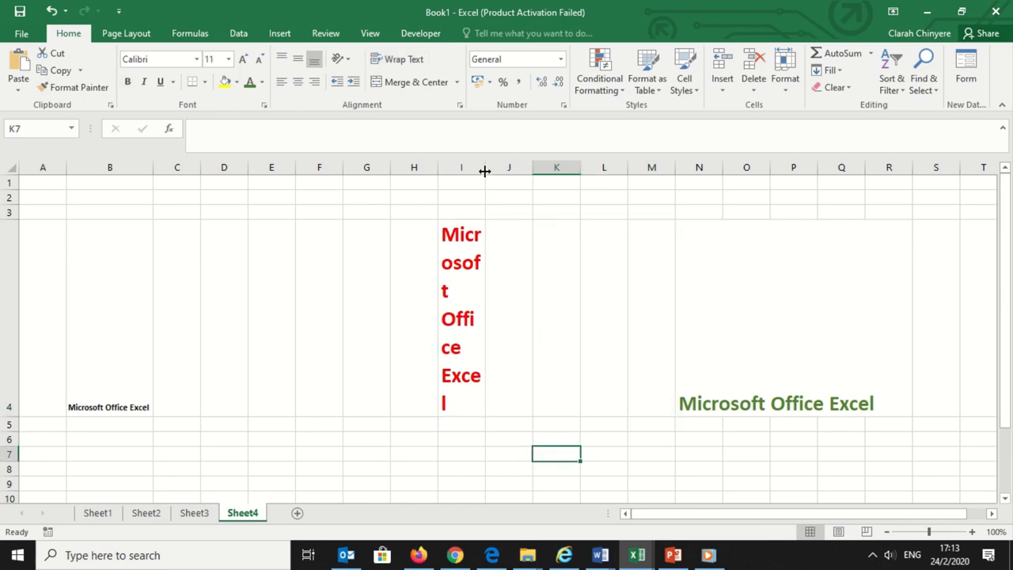
pyautogui.moveTo(486, 171); pyautogui.dragTo(651, 187)
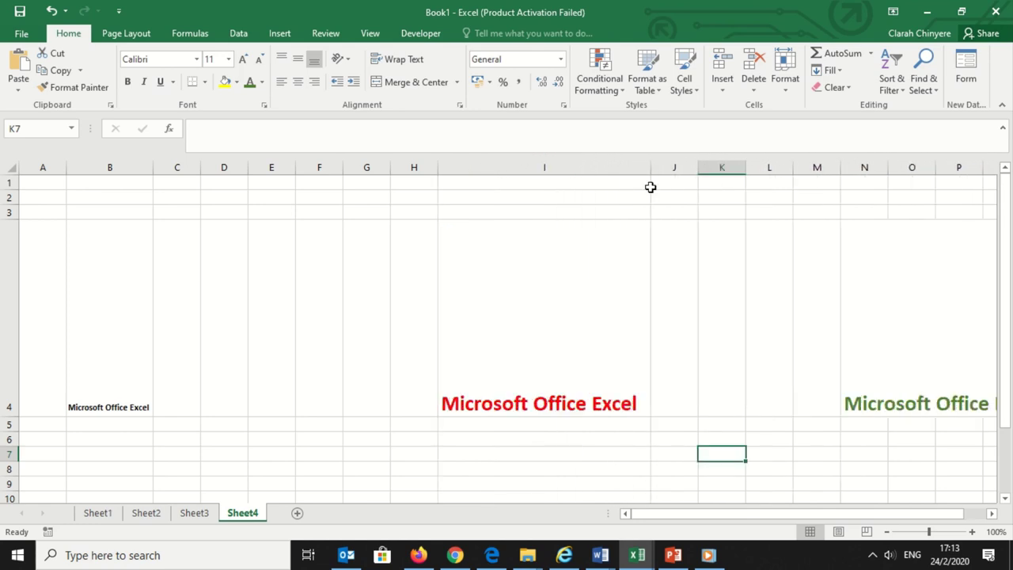
pyautogui.moveTo(717, 513); pyautogui.dragTo(780, 515)
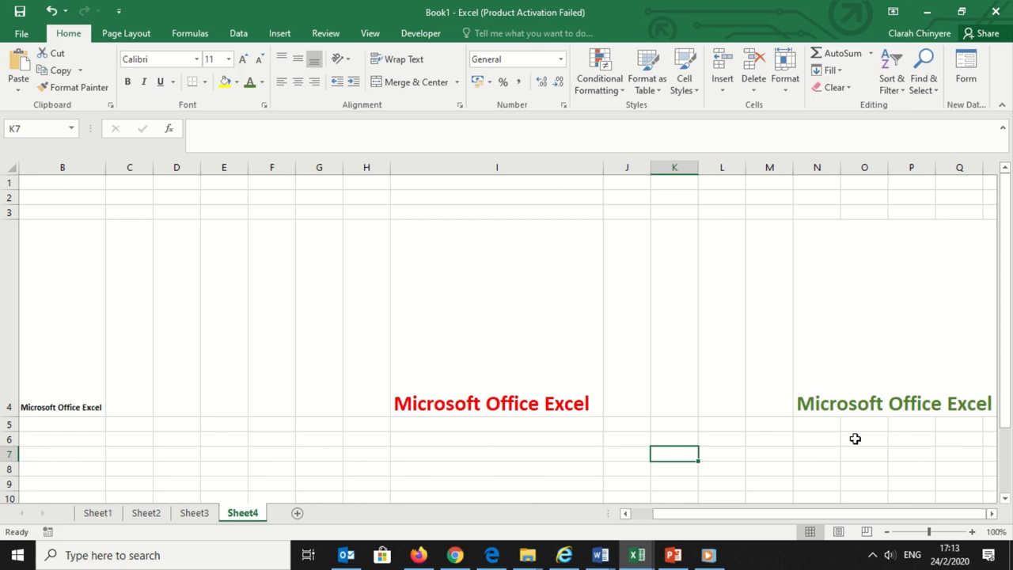
# Apply Wrap Text to the green title in N4 and widen column N to show two lines
pyautogui.click(857, 356)
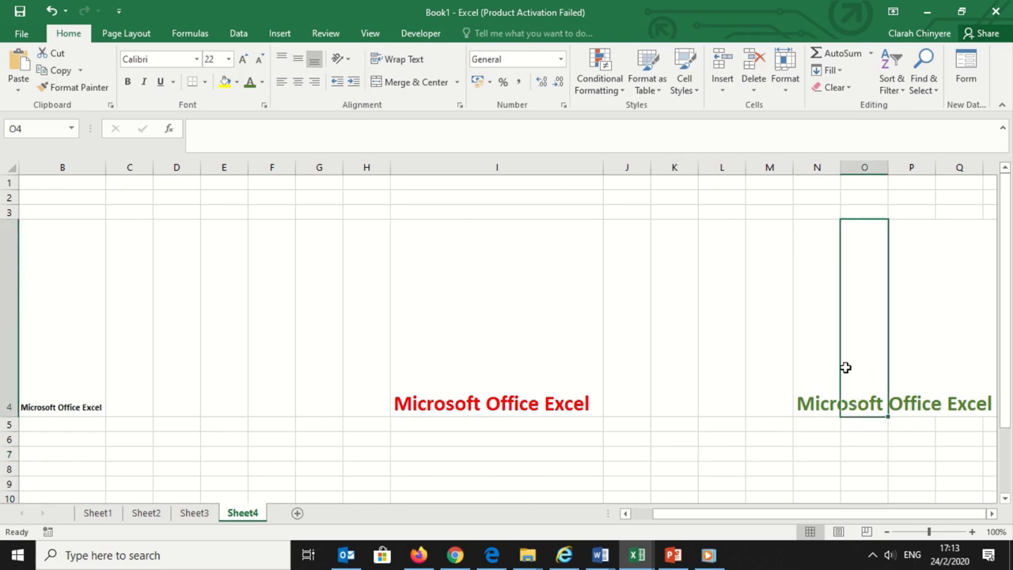
pyautogui.click(829, 374)
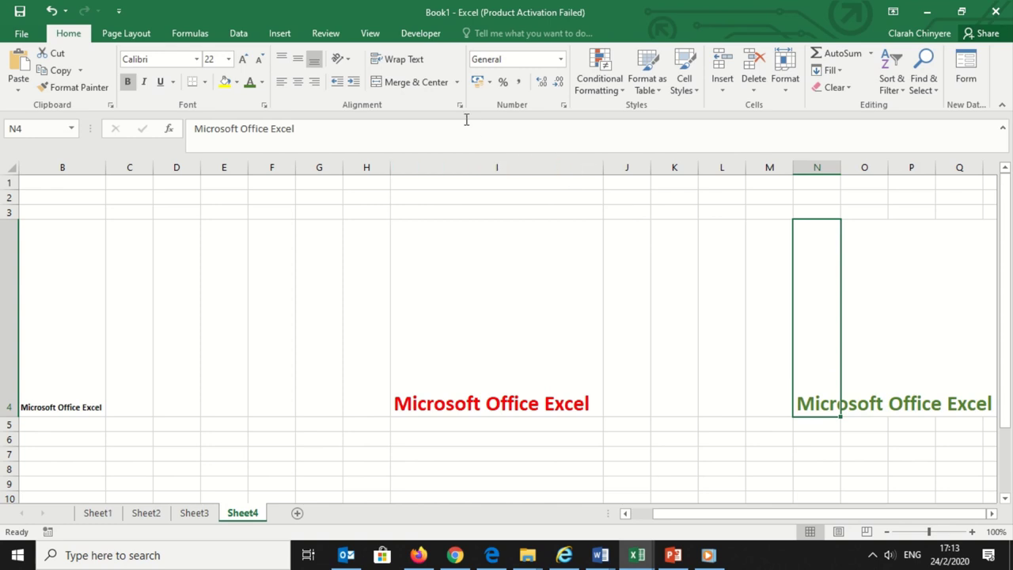
pyautogui.click(410, 60)
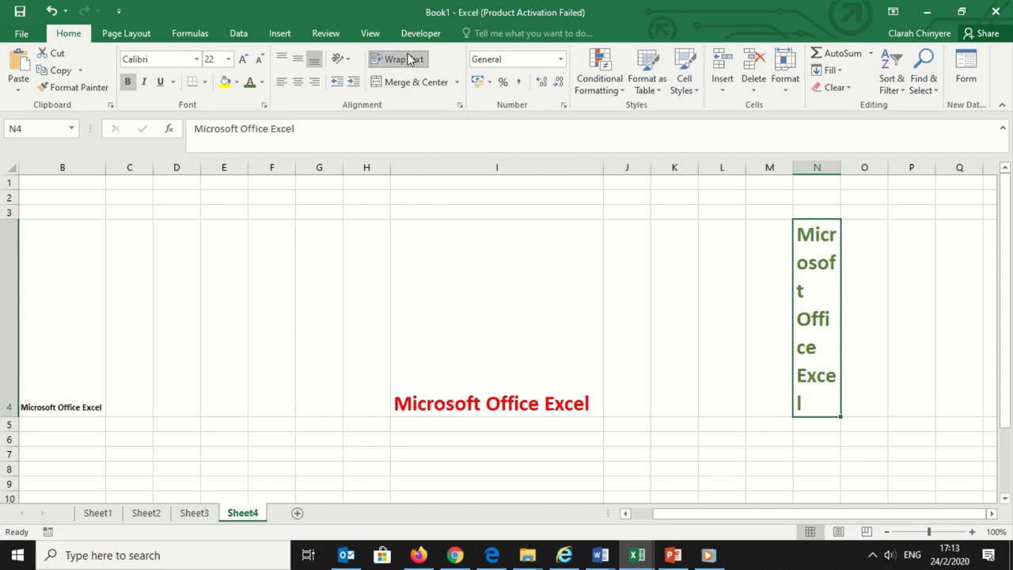
pyautogui.click(894, 479)
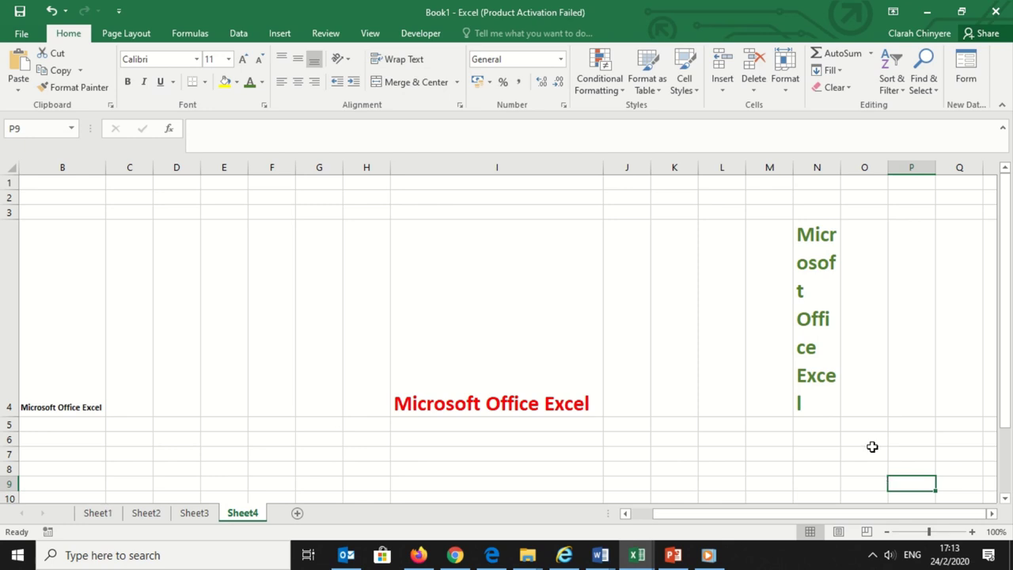
pyautogui.moveTo(839, 171); pyautogui.dragTo(912, 169)
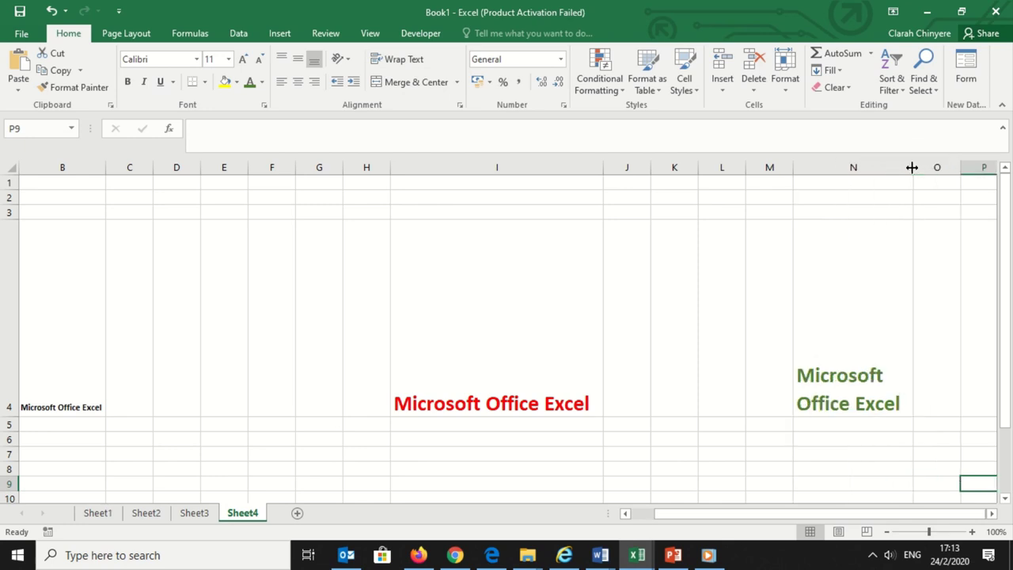
pyautogui.click(799, 458)
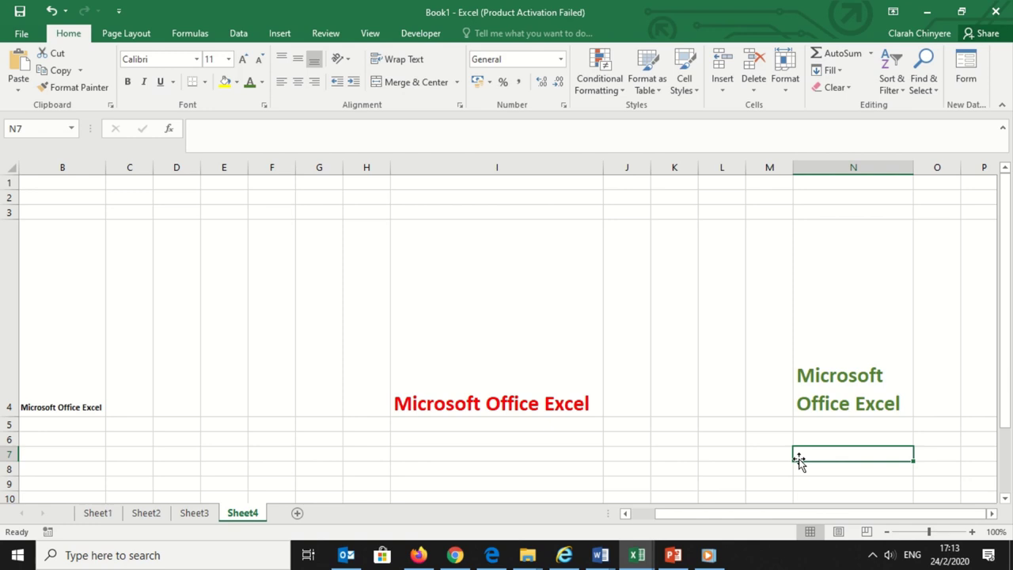